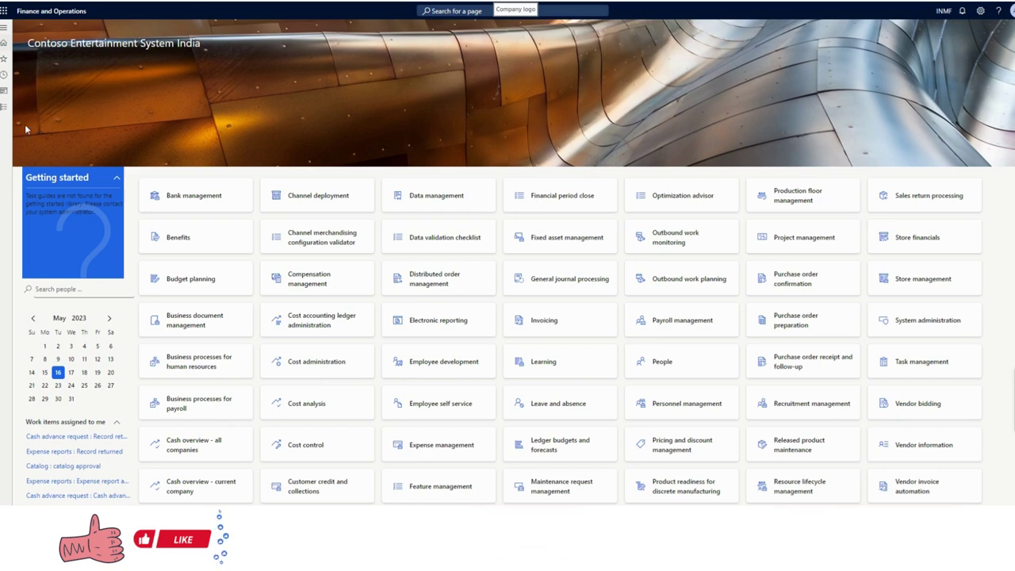
# Go to Fixed assets > Setup > Consumption depreciation > Consumption units
pyautogui.click(6, 110)
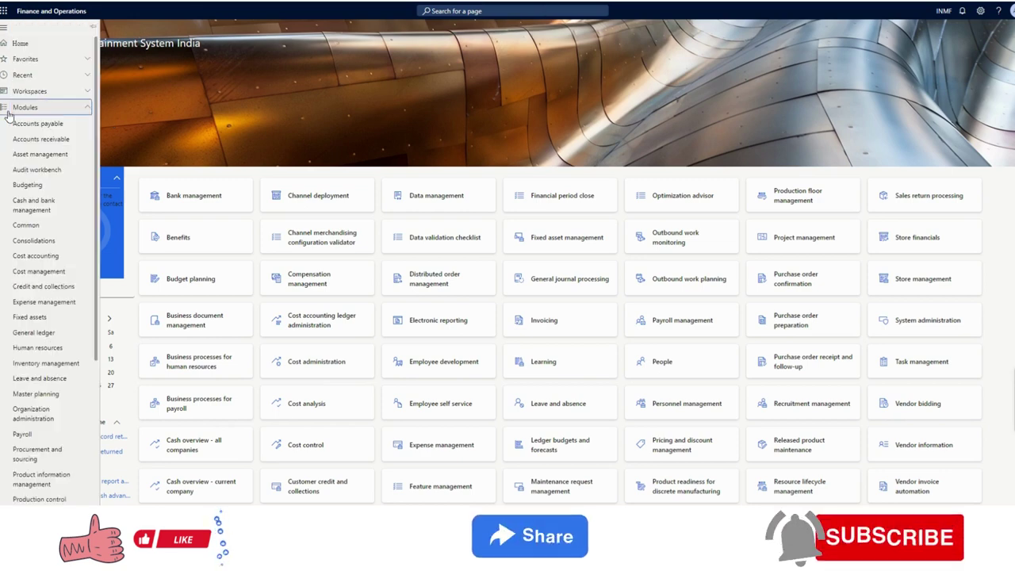
pyautogui.click(46, 124)
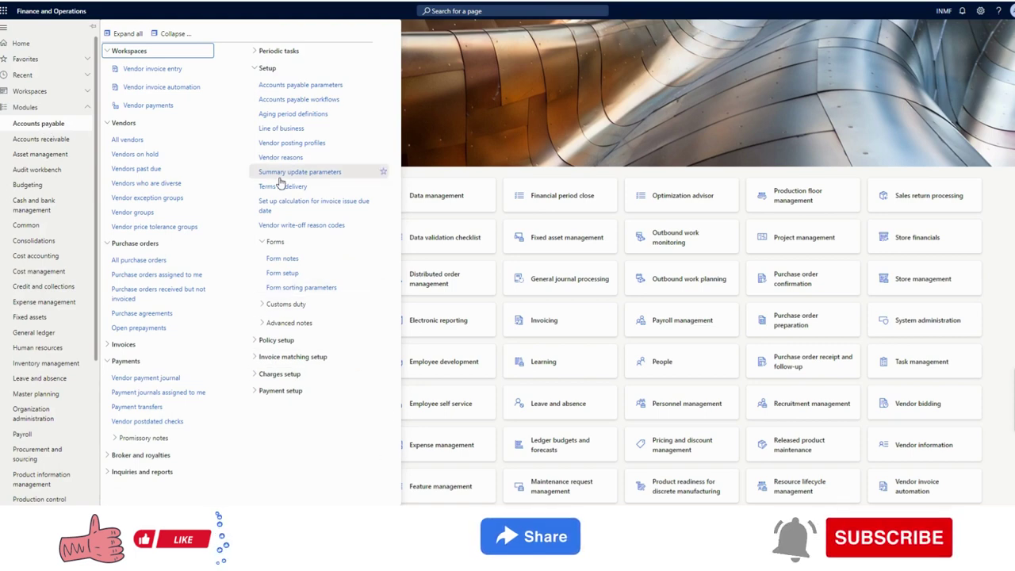
pyautogui.click(58, 319)
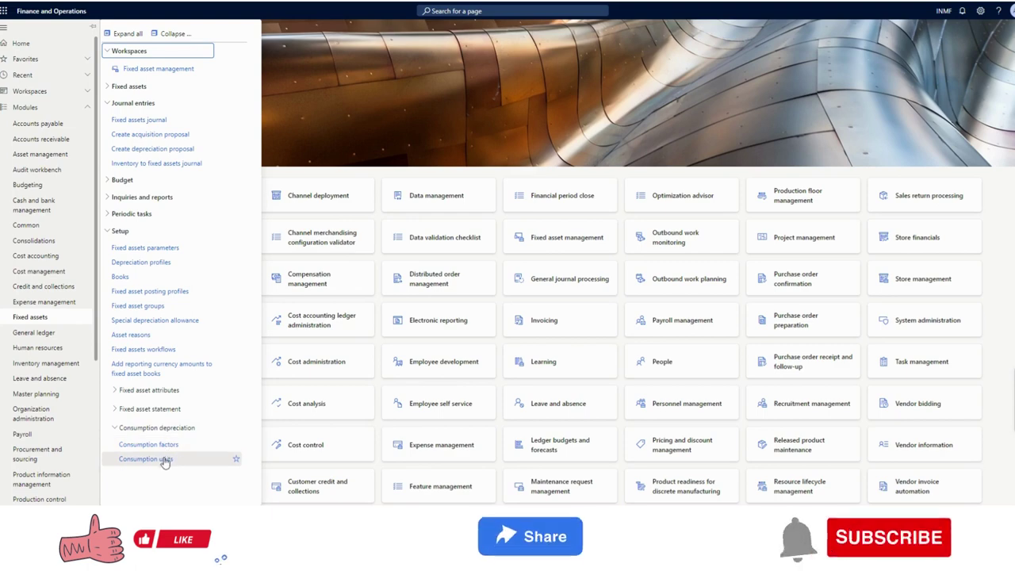
pyautogui.click(353, 134)
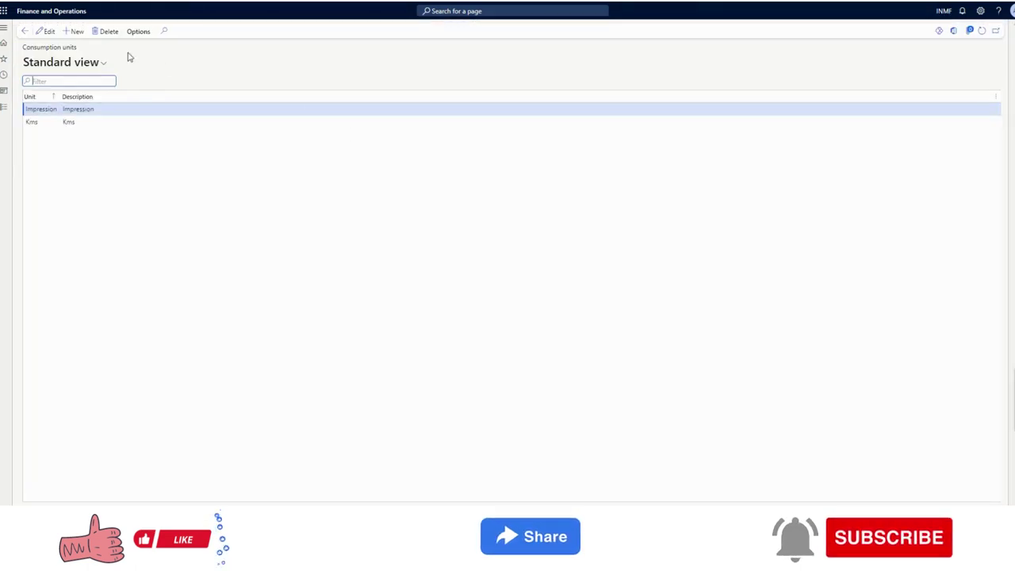
# Refresh the Consumption units list and check the Impression and Kms descriptions
pyautogui.click(982, 31)
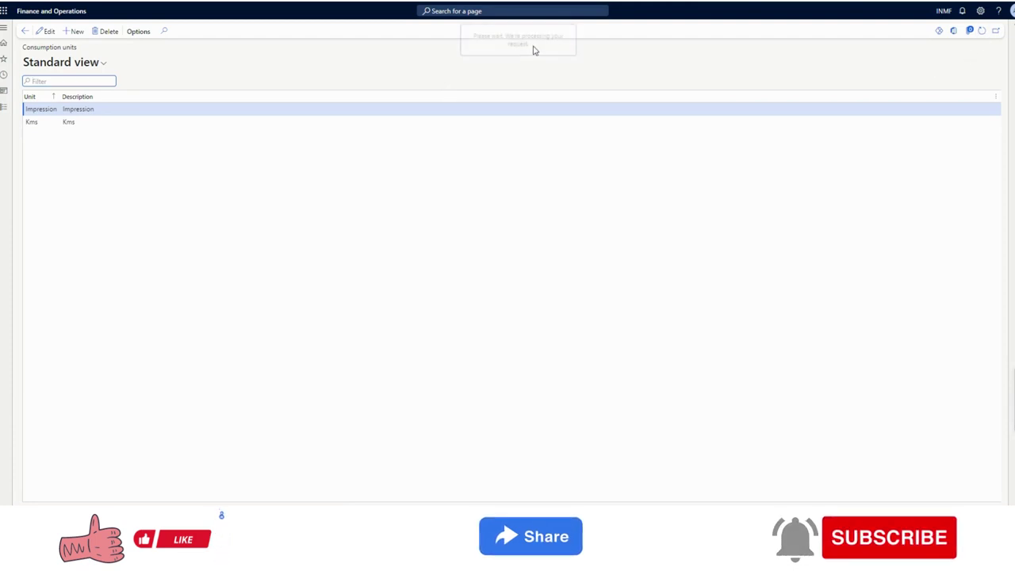
pyautogui.click(112, 109)
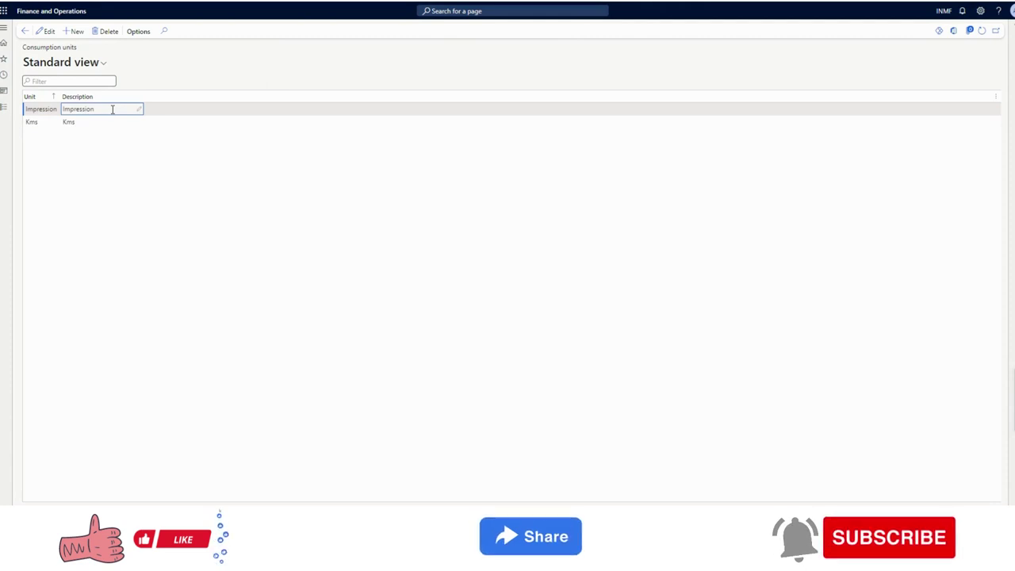
pyautogui.click(91, 123)
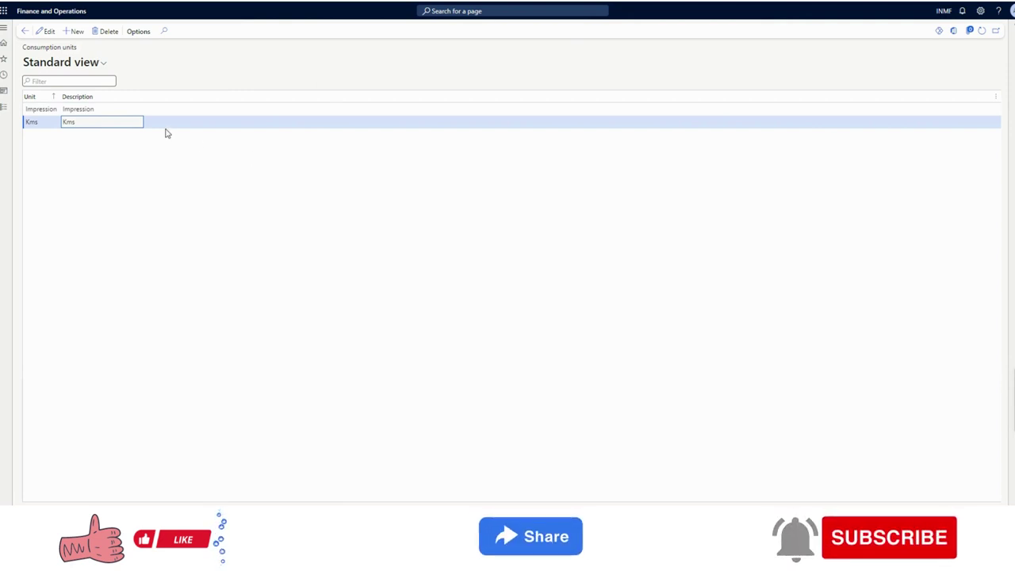
# Bring up the Fixed assets module's page list in the navigation pane
pyautogui.moveTo(82, 48); pyautogui.dragTo(23, 49)
pyautogui.click(182, 55)
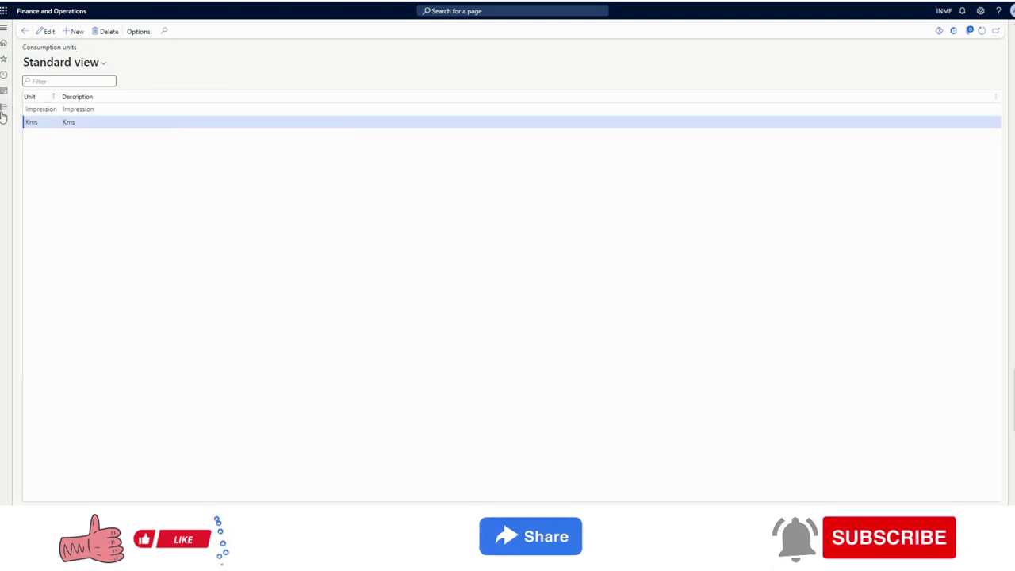
pyautogui.click(4, 111)
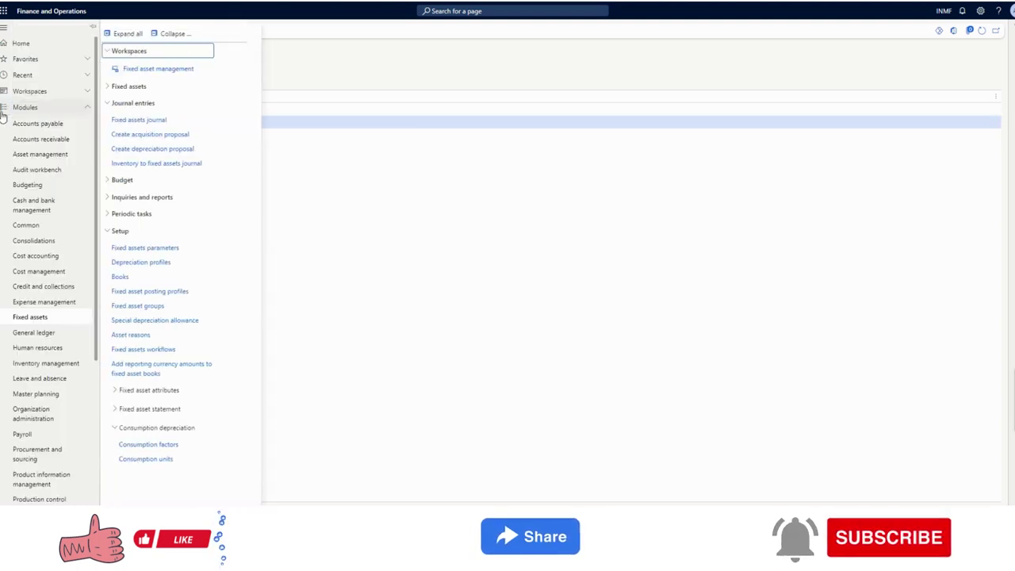
# Open Consumption factors and check Impression's 8/31/2024 quantity and 5/31/2023 percentage of 7.20
pyautogui.click(159, 445)
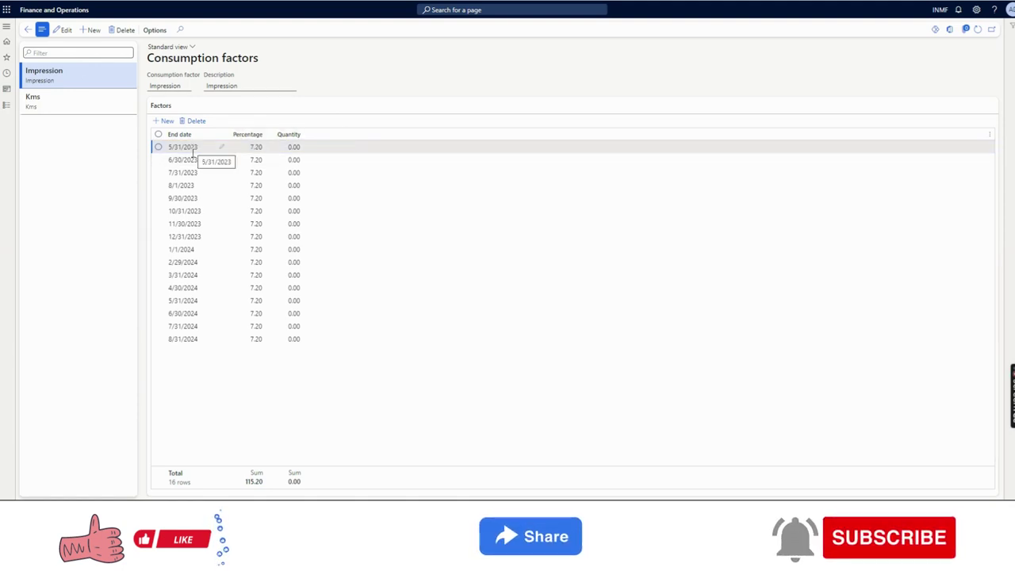
pyautogui.click(197, 338)
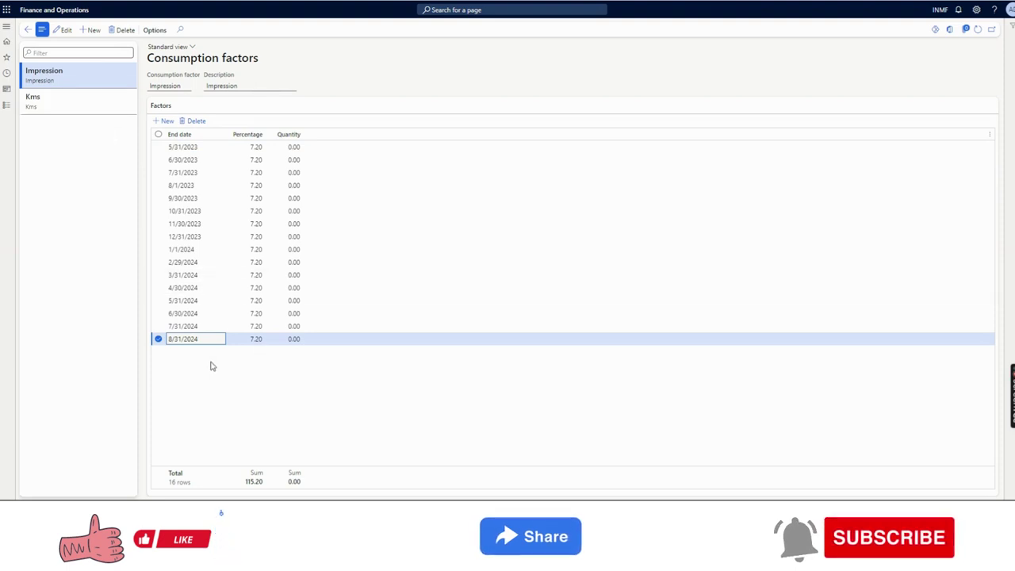
pyautogui.click(185, 369)
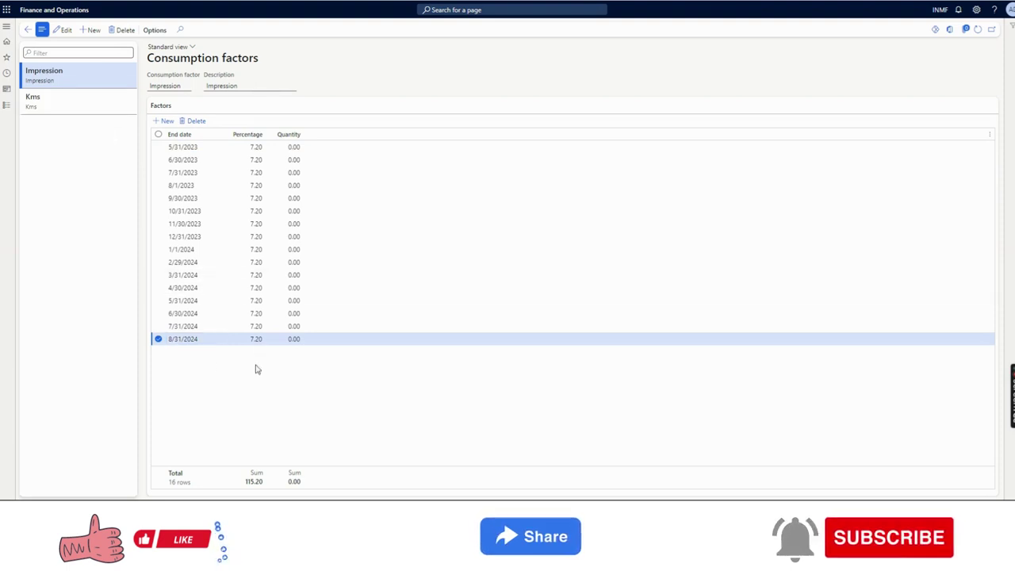
pyautogui.click(292, 341)
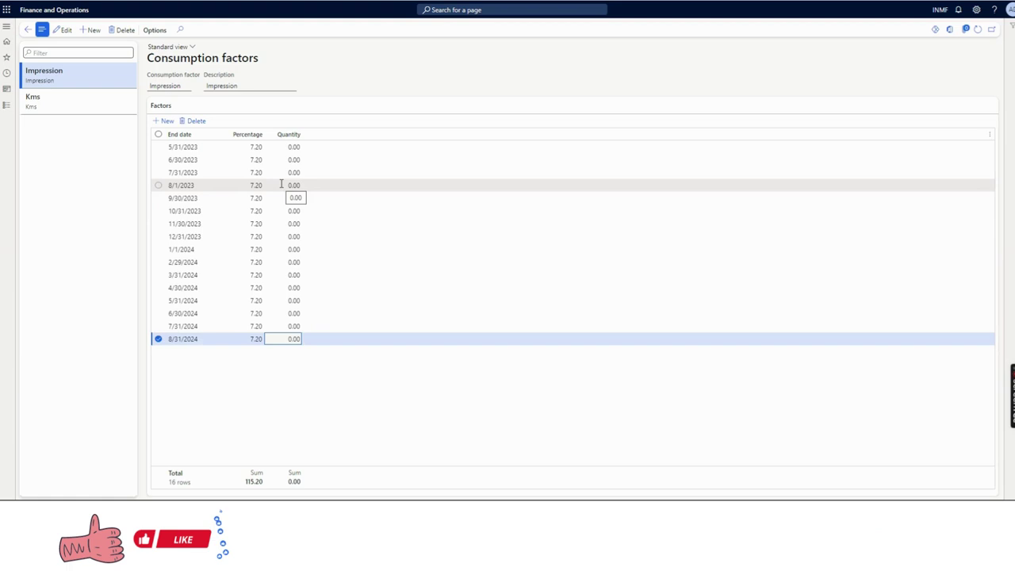
pyautogui.click(248, 148)
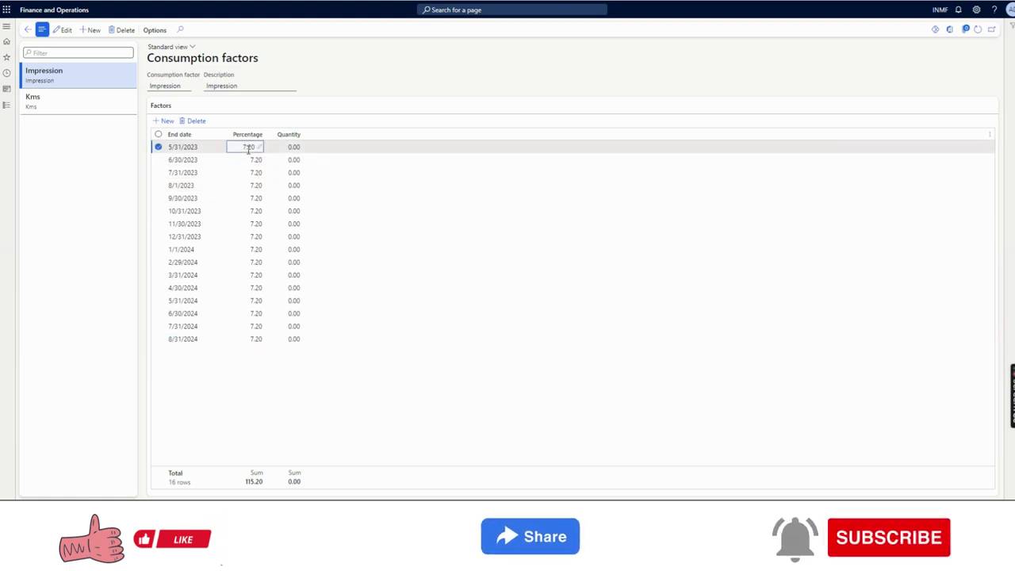
pyautogui.click(211, 147)
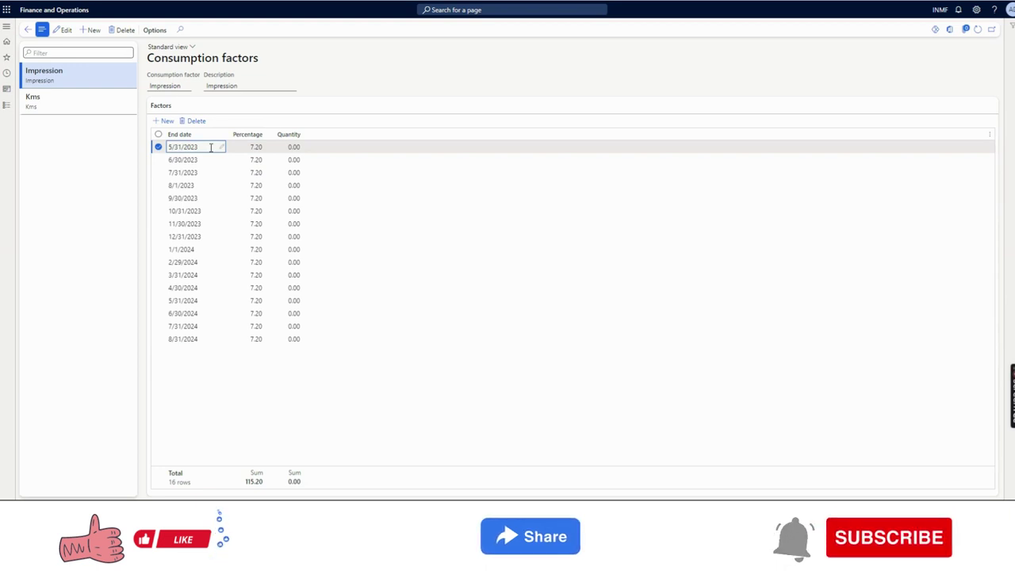
pyautogui.click(244, 147)
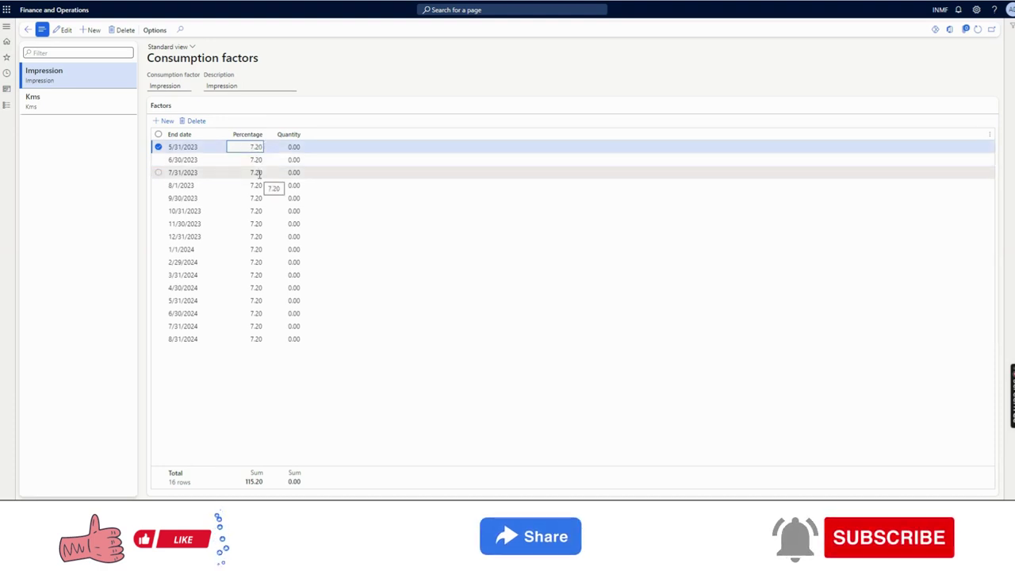
# Check Impression's 6/30/2023 (7.20), 7/31/2023 and 8/31/2024 percentages, then select the Kms factor
pyautogui.click(206, 156)
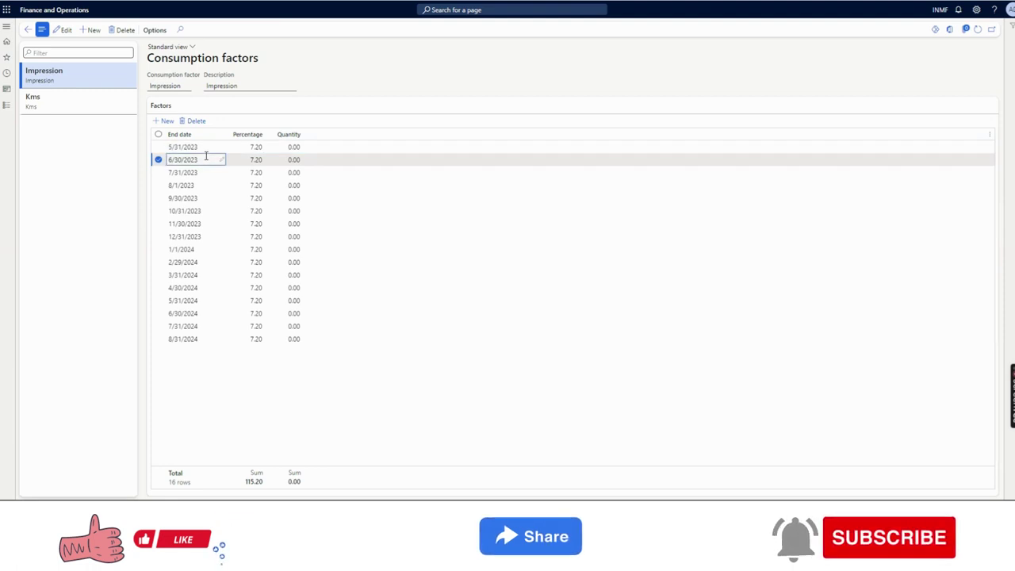
pyautogui.click(246, 161)
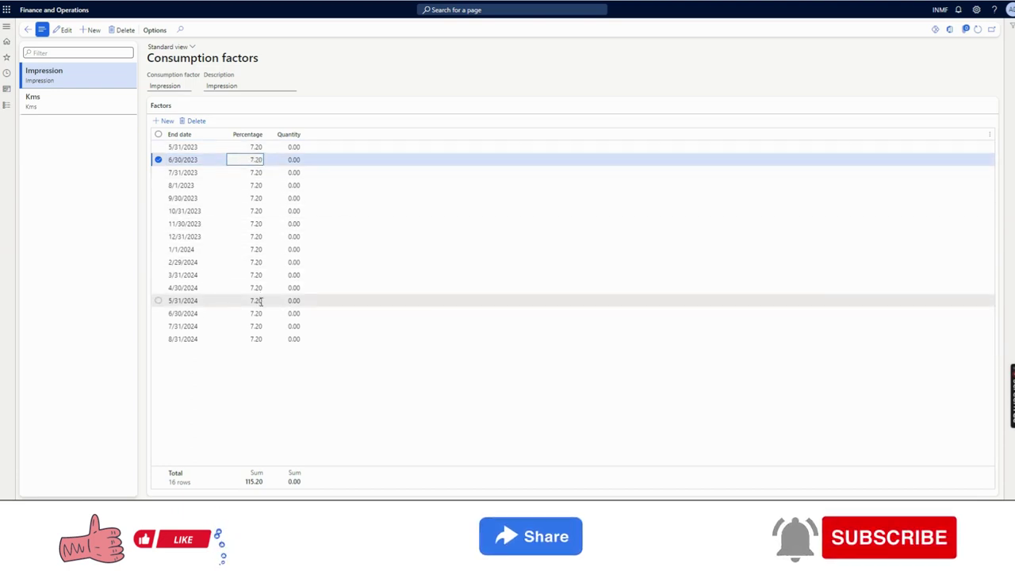
pyautogui.click(251, 172)
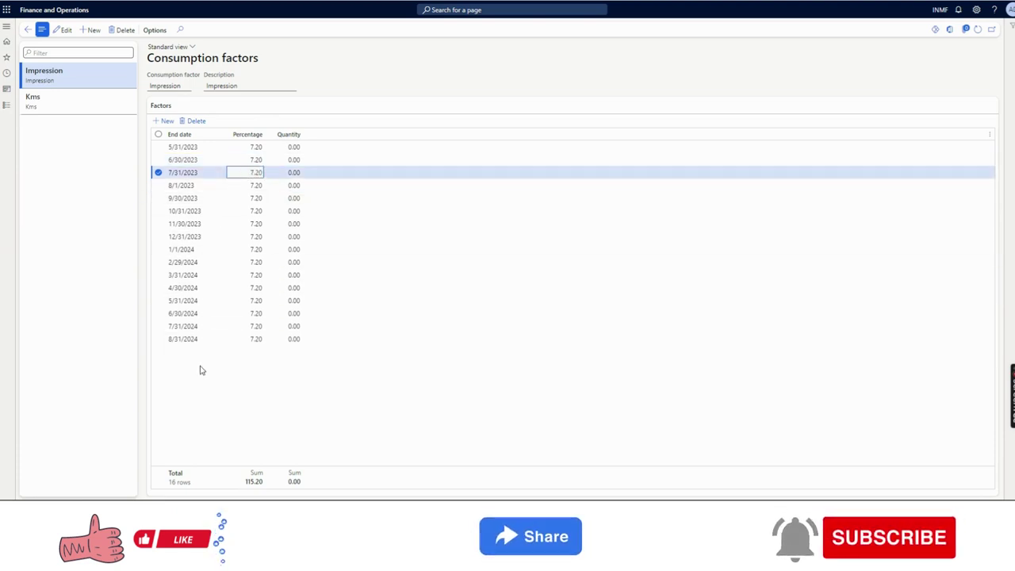
pyautogui.click(249, 338)
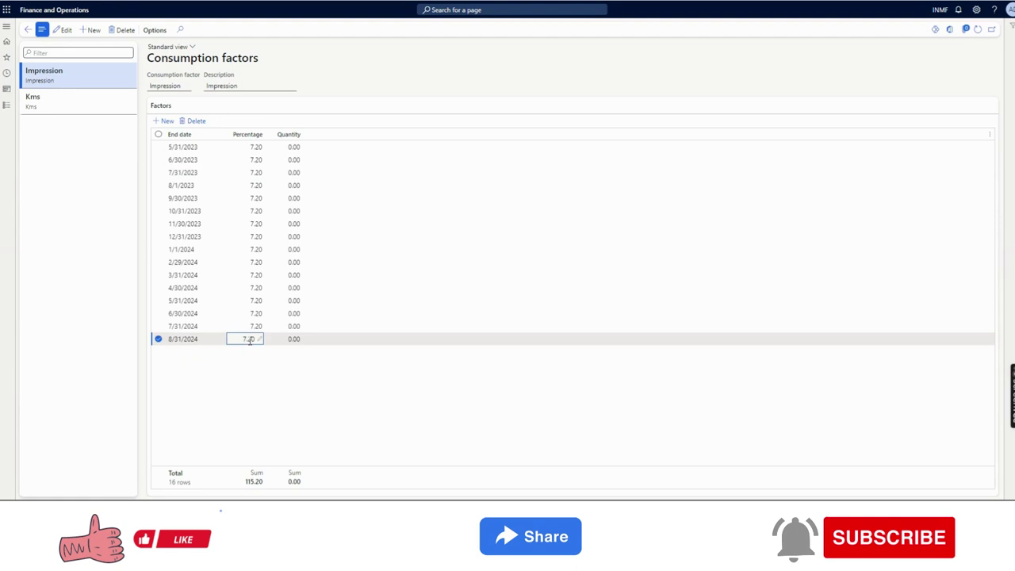
pyautogui.click(159, 339)
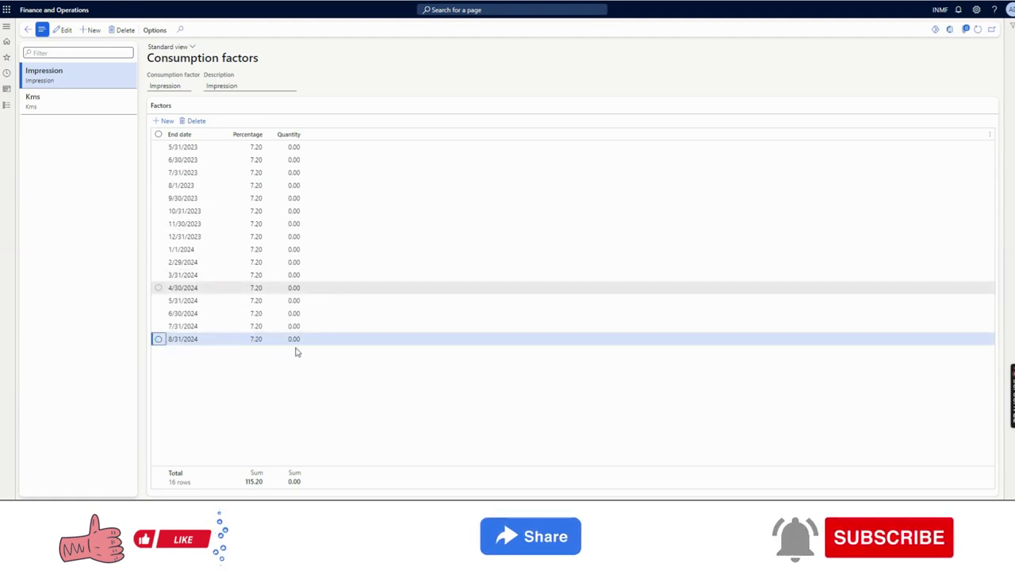
pyautogui.click(255, 57)
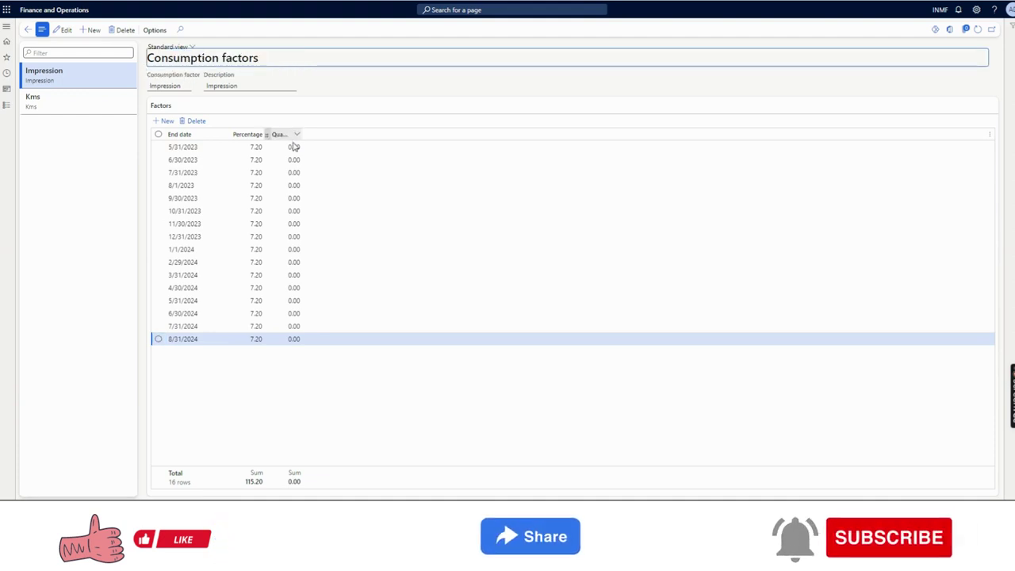
pyautogui.click(99, 99)
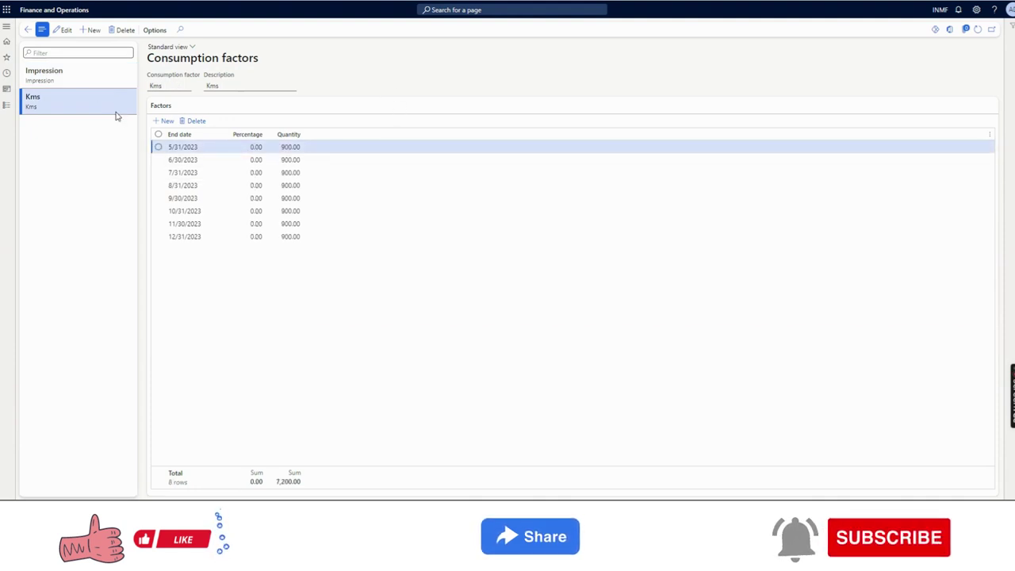
# Check the Kms factor's 5/31/2023 and 6/30/2023 rows, each with a 900.00 quantity
pyautogui.click(276, 148)
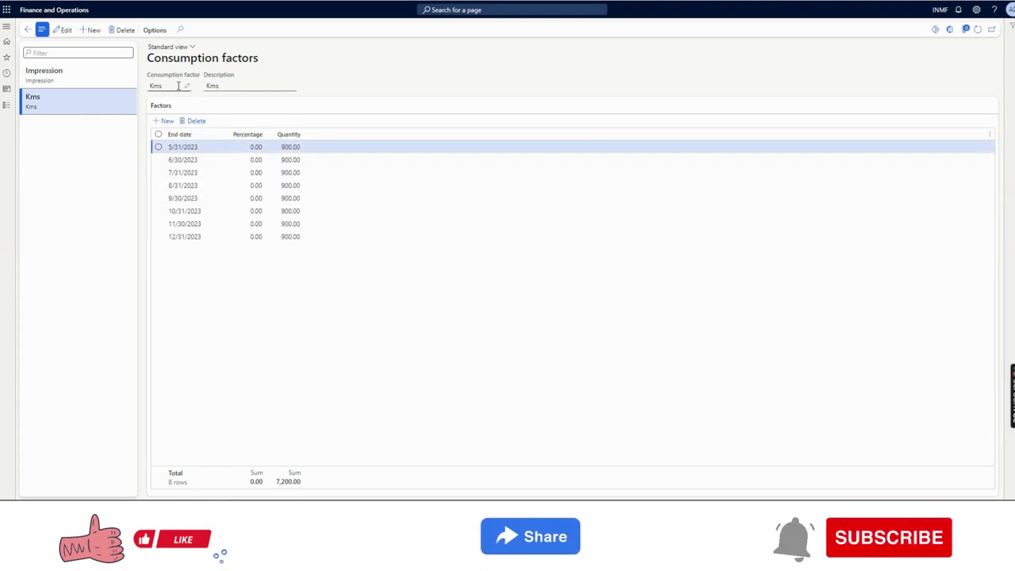
pyautogui.click(287, 147)
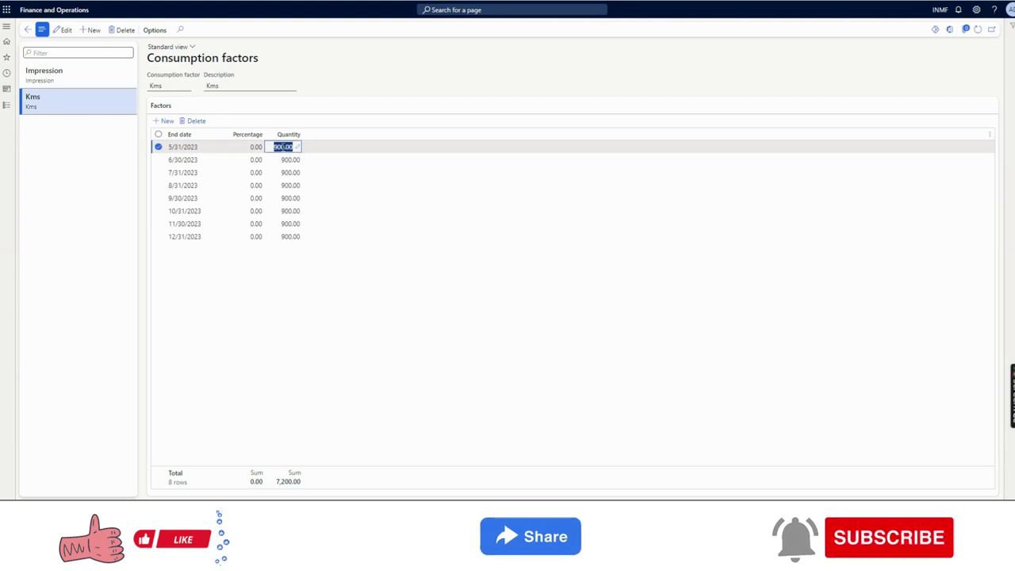
pyautogui.click(215, 144)
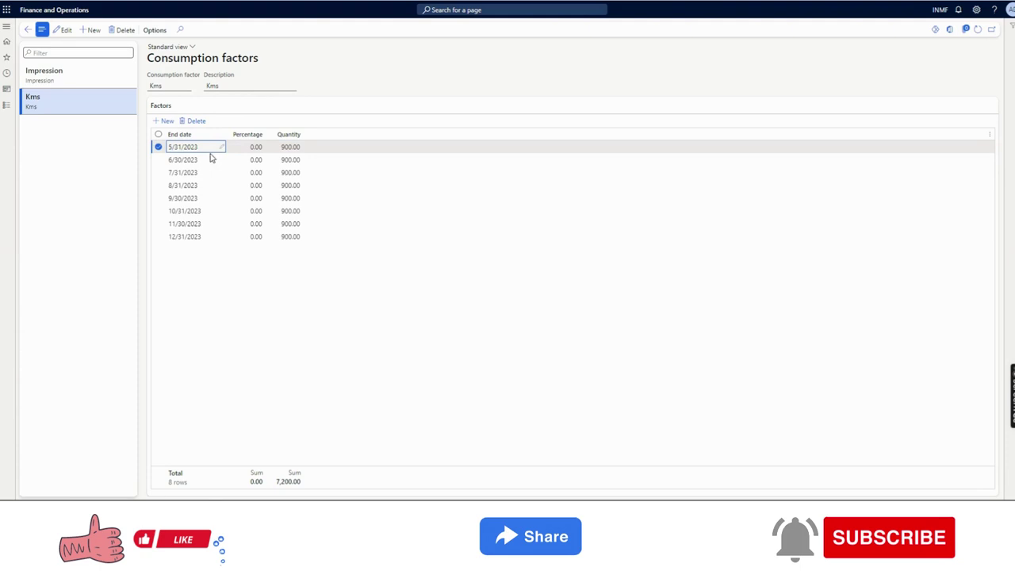
pyautogui.click(210, 156)
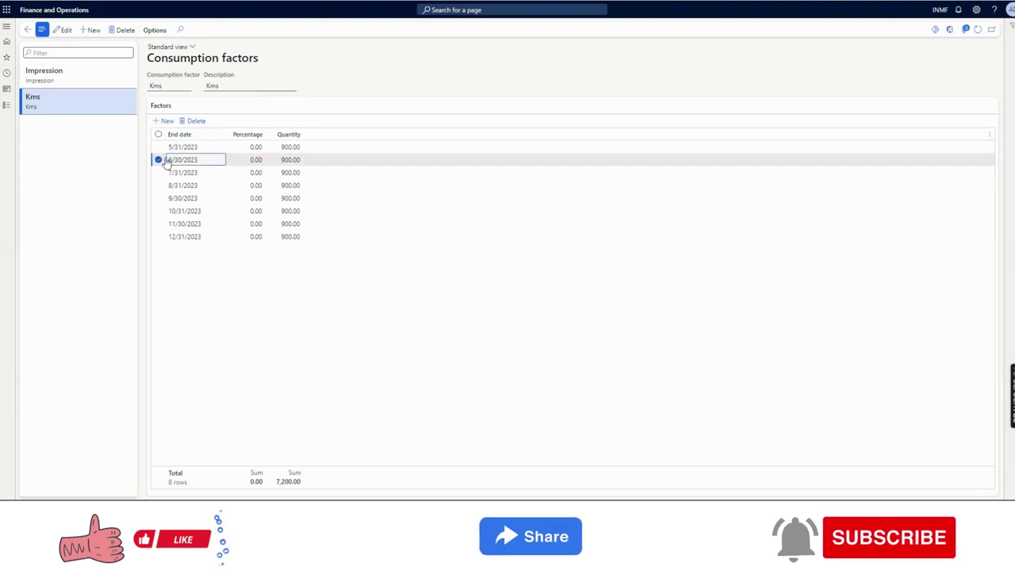
pyautogui.click(159, 160)
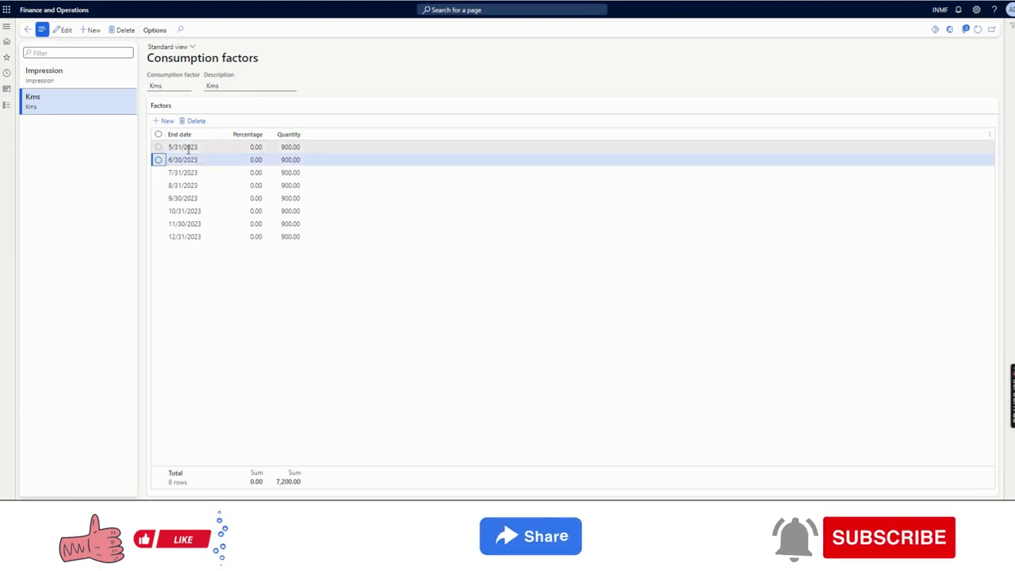
# Check the Kms 12/31/2023 row's 900.00 quantity and reopen the Fixed assets menu
pyautogui.click(211, 237)
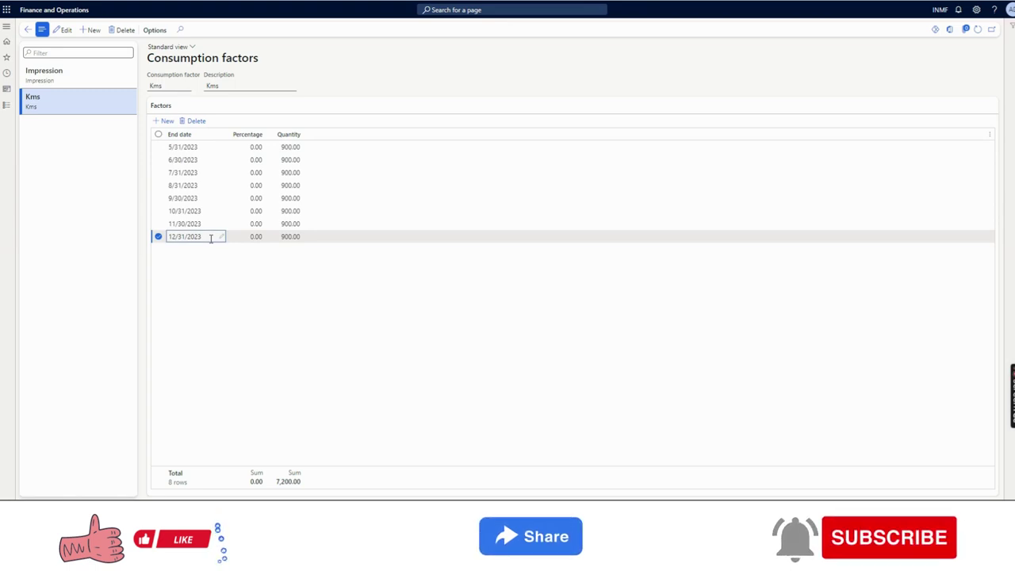
pyautogui.click(159, 236)
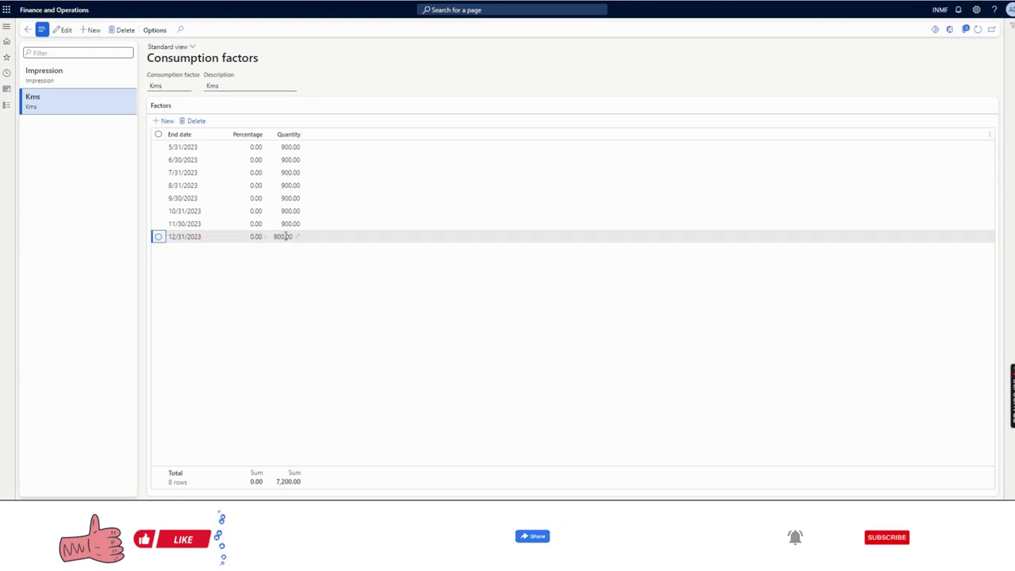
pyautogui.click(310, 235)
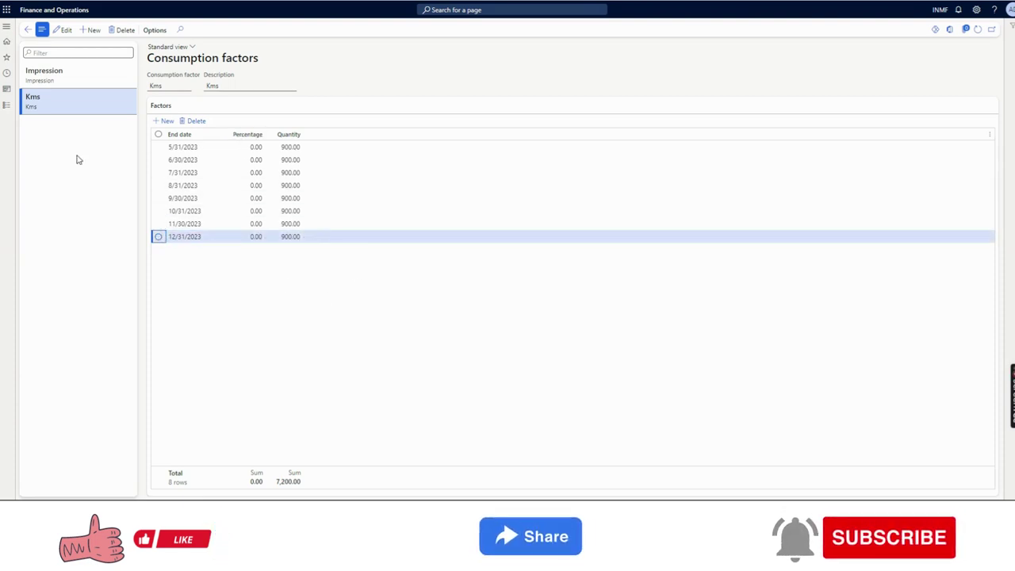
pyautogui.click(7, 105)
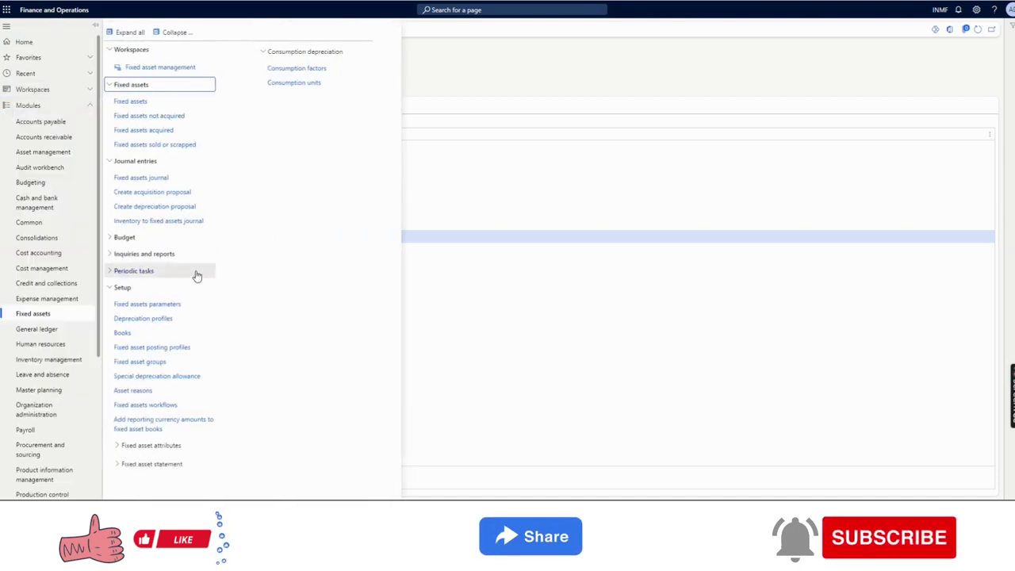
# Edit the CAR (Car Kms) depreciation profile, keep Consumption as its method, and reopen Fixed assets
pyautogui.click(152, 319)
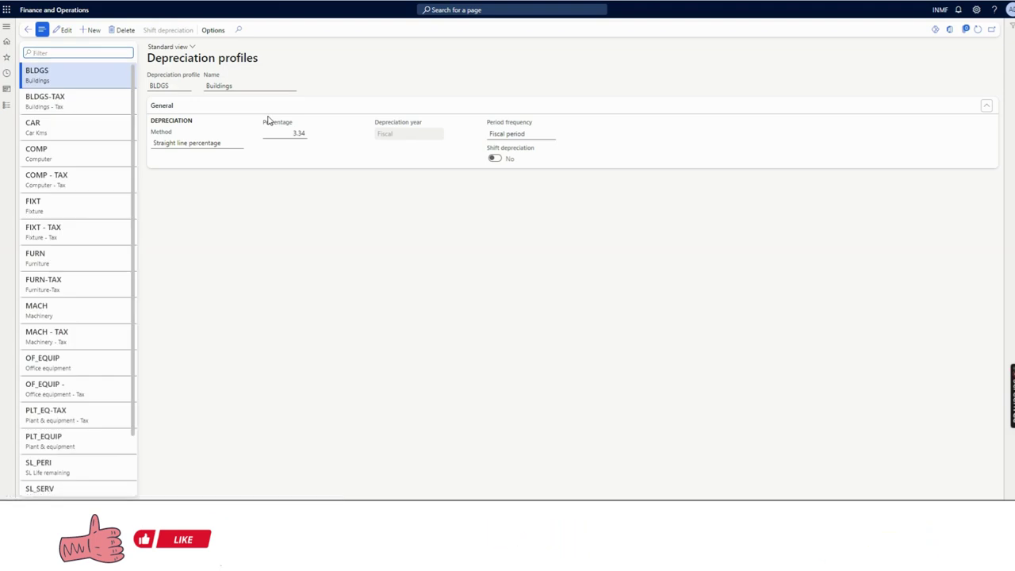
pyautogui.click(102, 125)
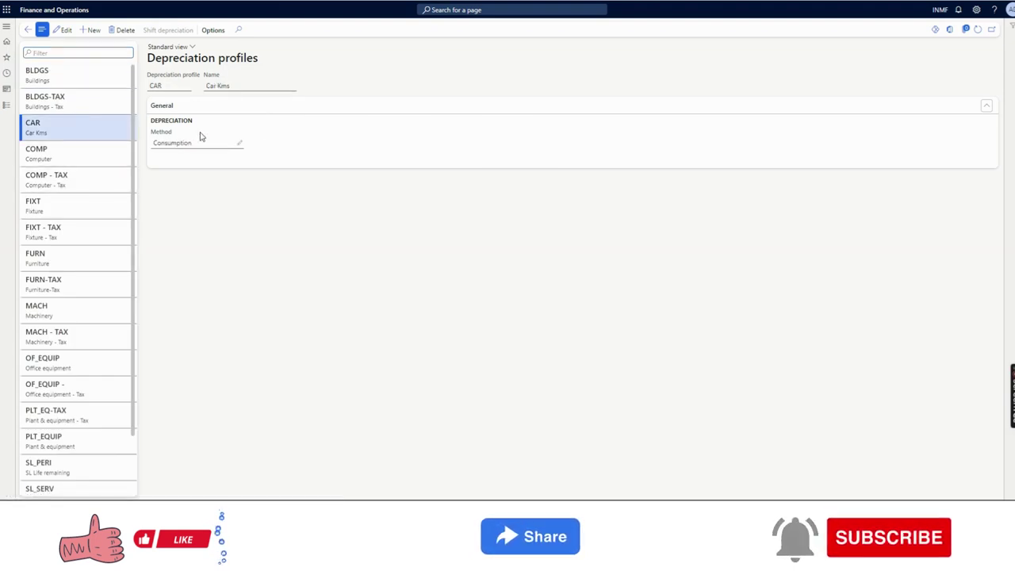
pyautogui.click(240, 145)
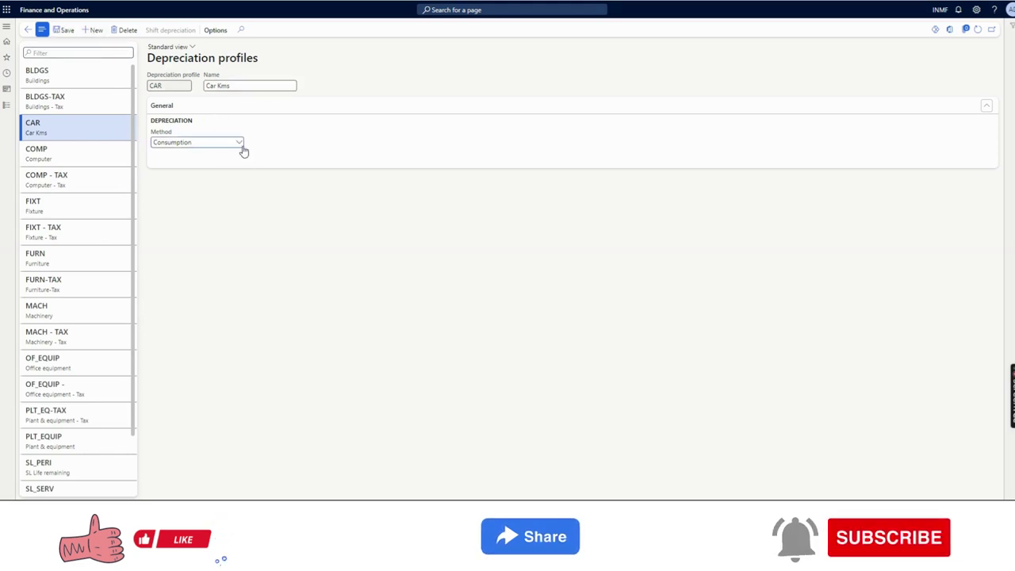
pyautogui.click(241, 145)
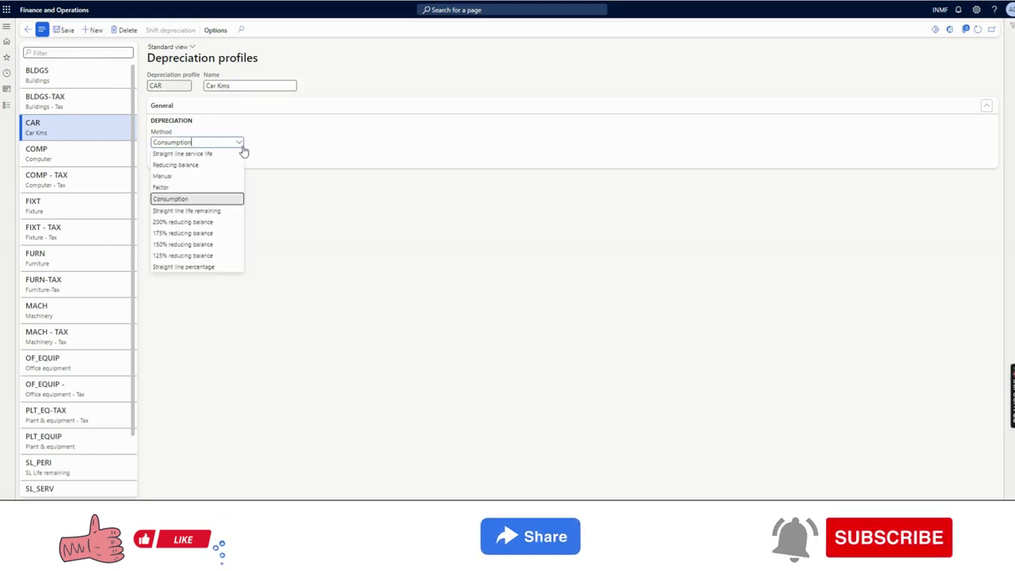
pyautogui.click(194, 204)
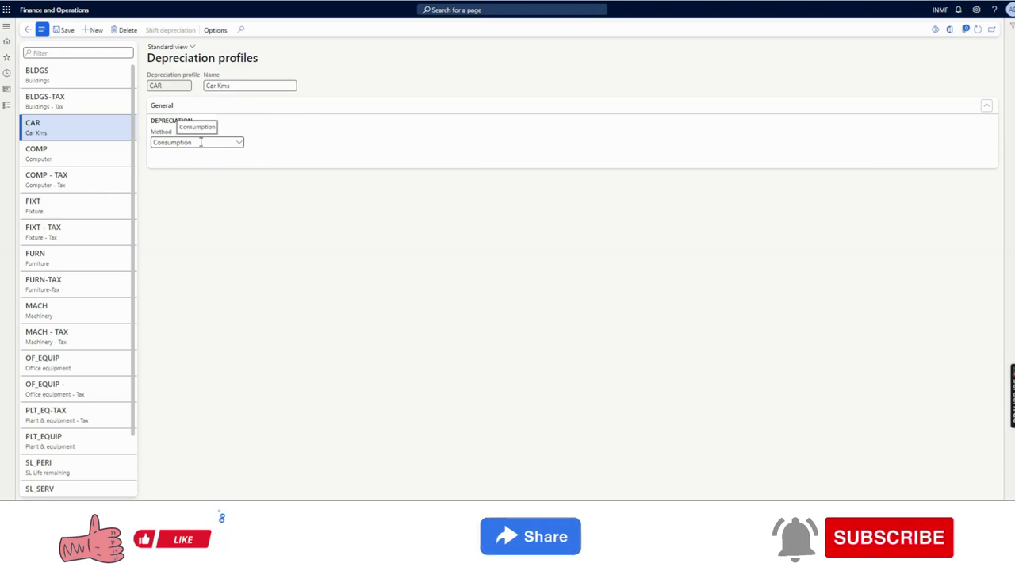
pyautogui.click(6, 111)
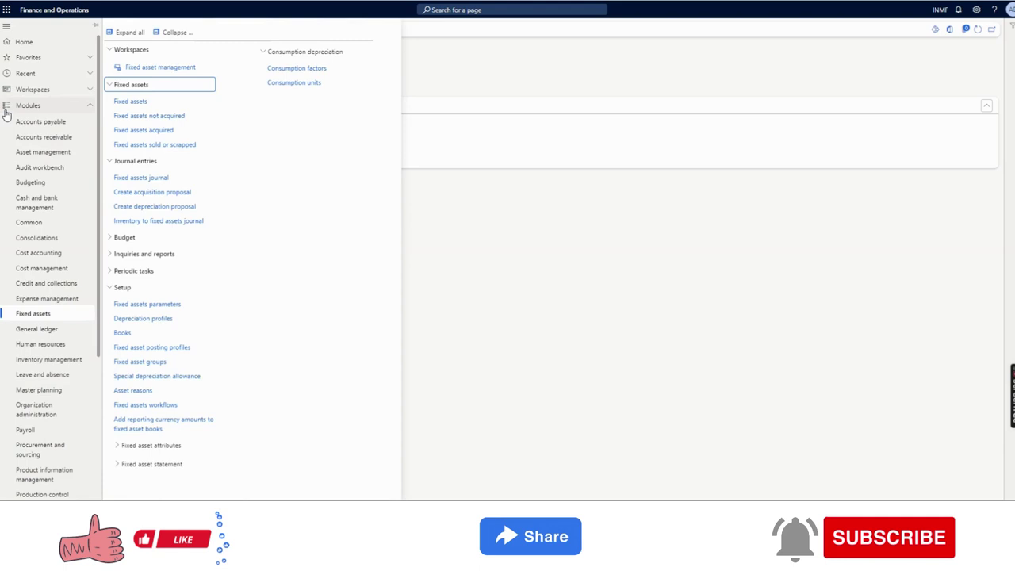